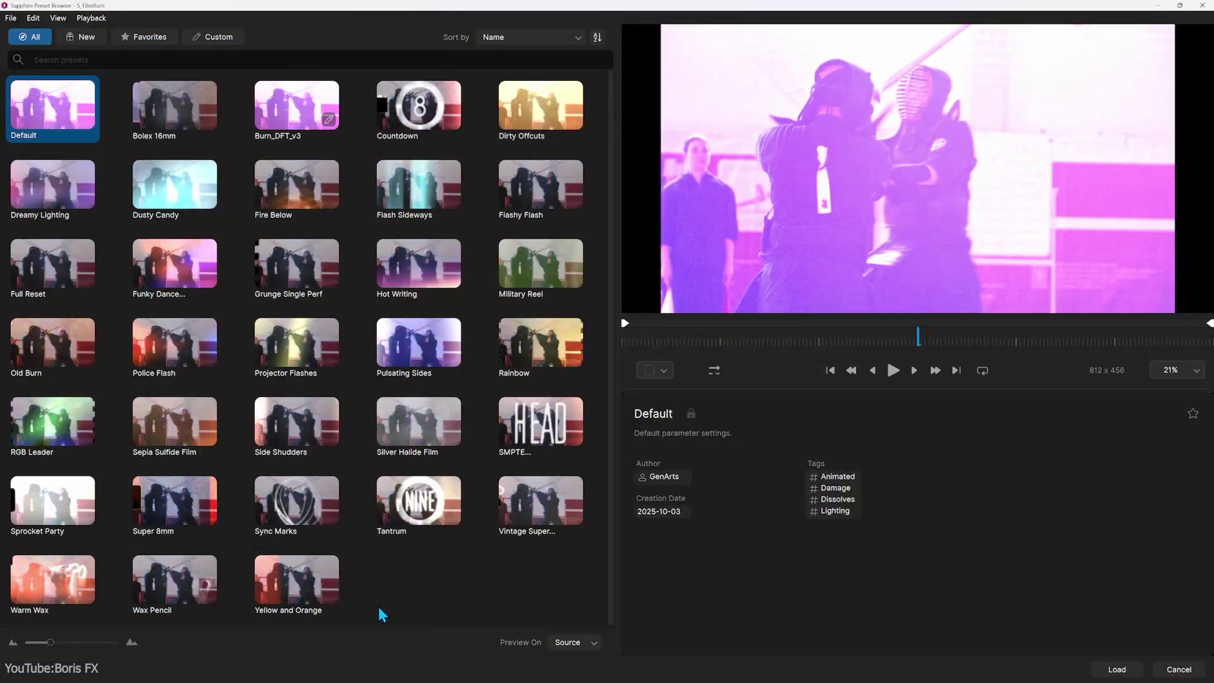
# Preview Bolex 16mm, Projector Flashes, Grunge Single Perf, Military Reel and Flashy Flash, ending on Bolex 16mm
pyautogui.press('Right')
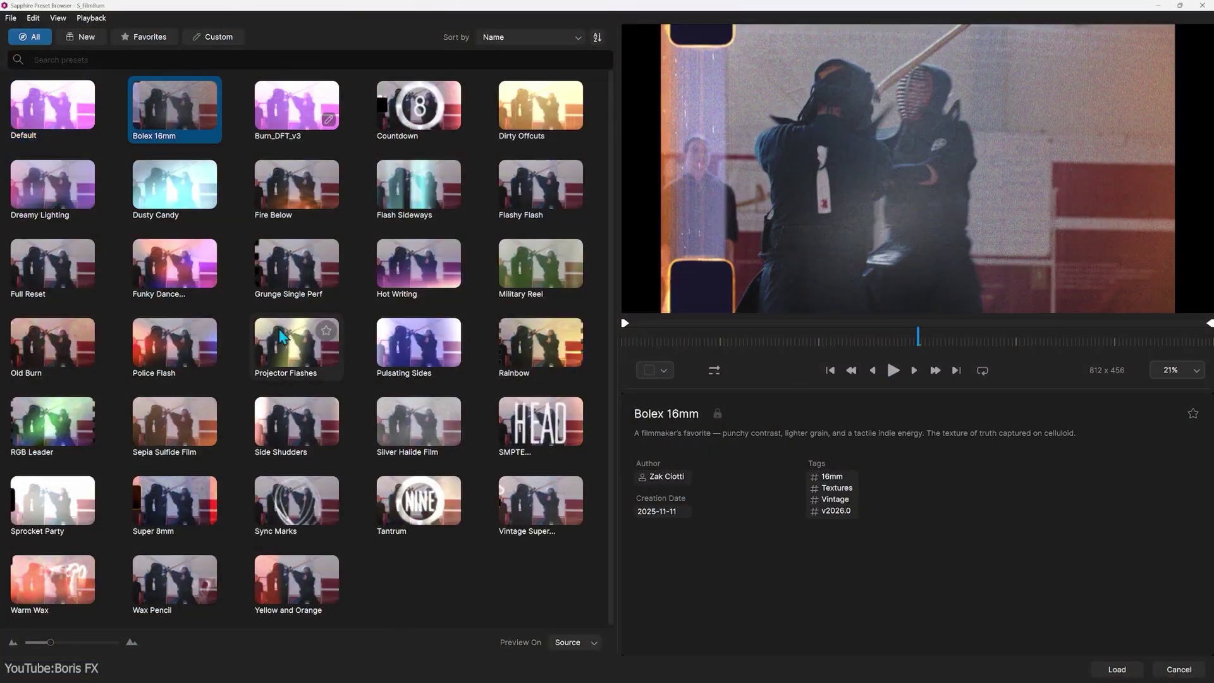
pyautogui.click(288, 347)
pyautogui.click(299, 268)
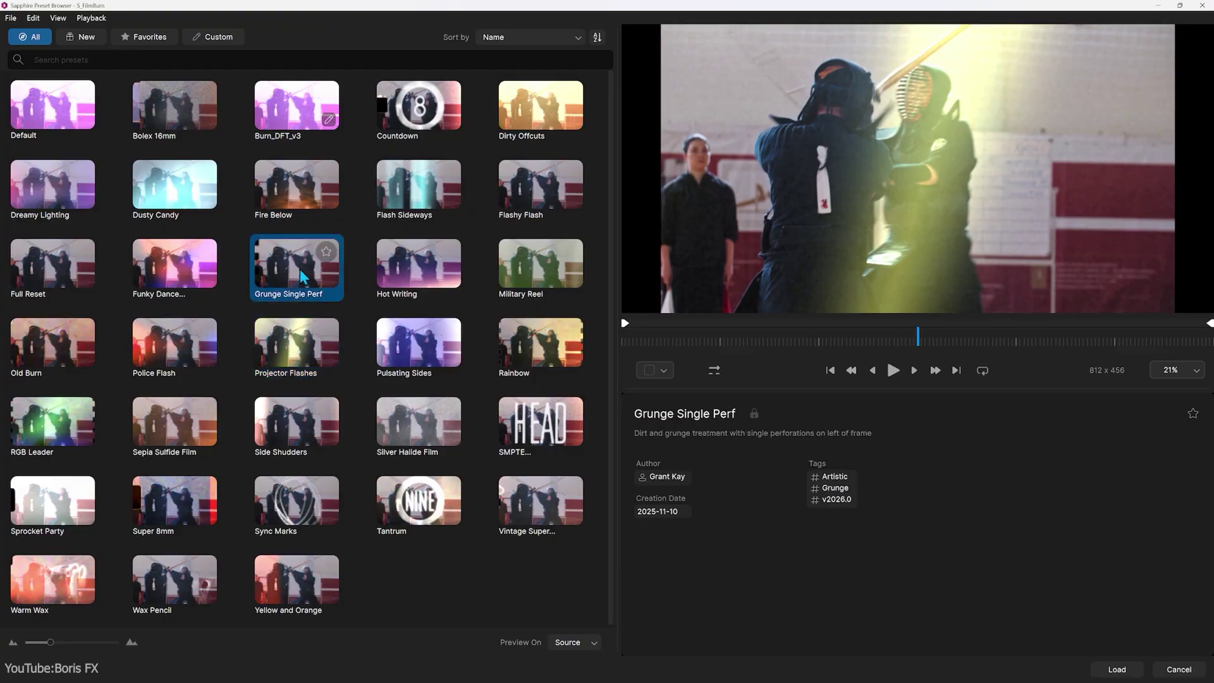
pyautogui.click(552, 279)
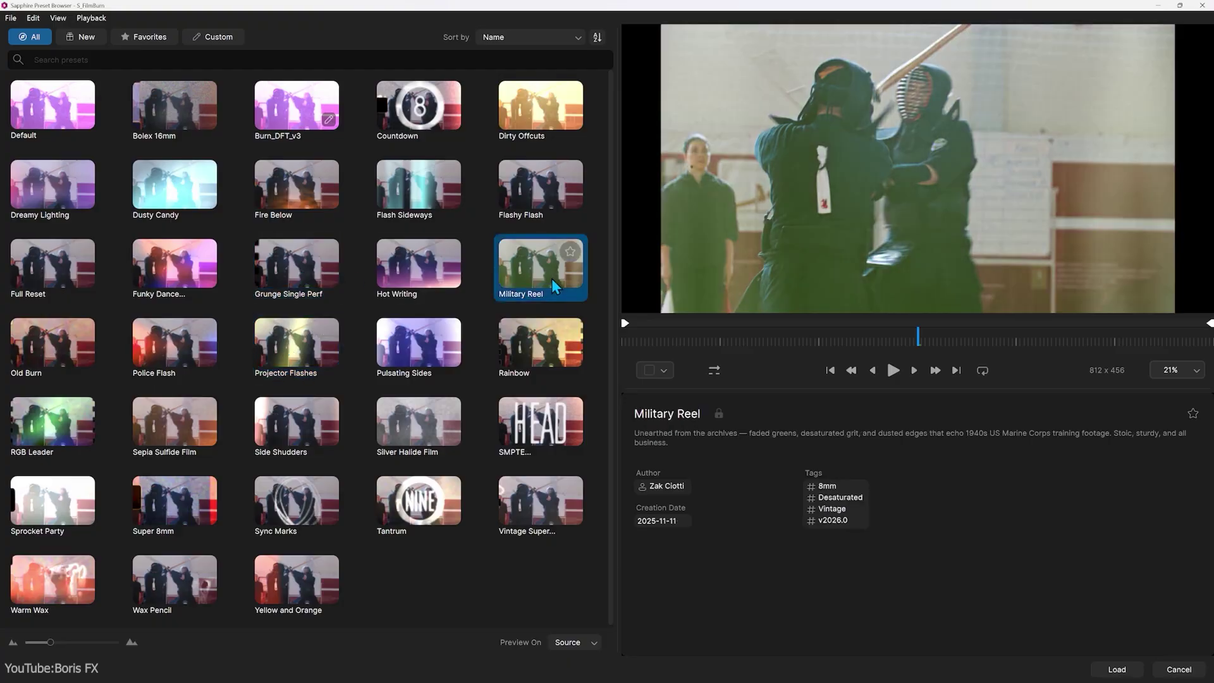
pyautogui.press('Up')
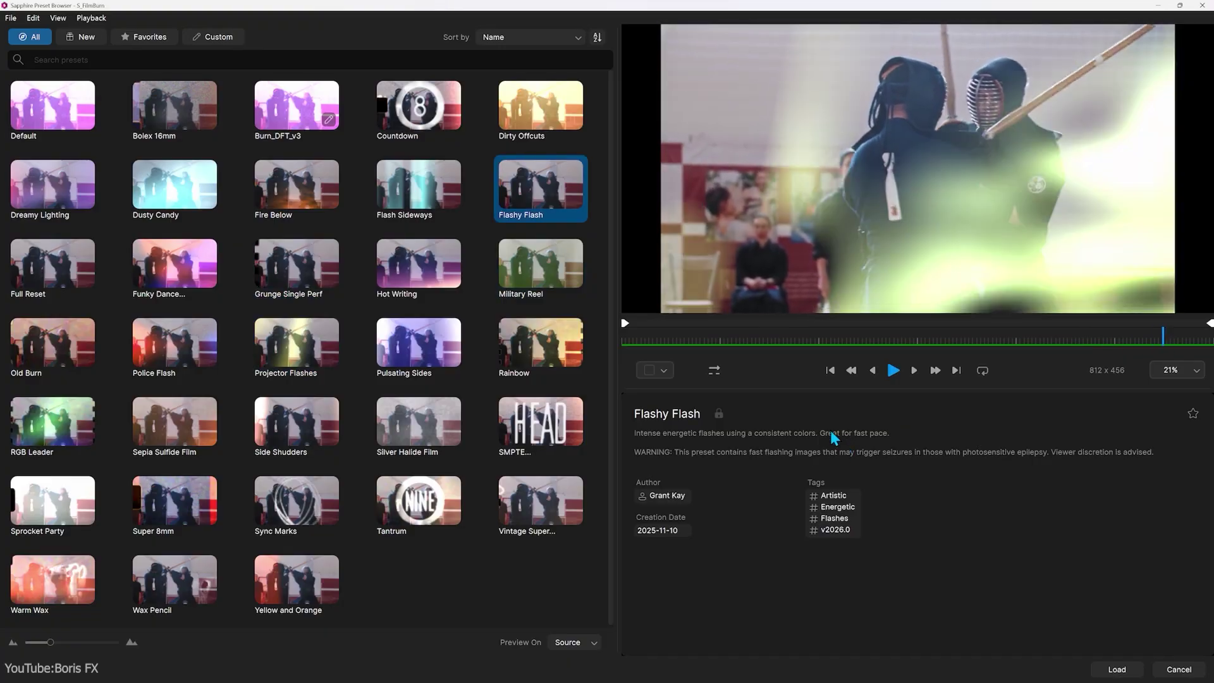
pyautogui.press('Up')
pyautogui.press('Left')
pyautogui.press('Left')
pyautogui.press('Left')
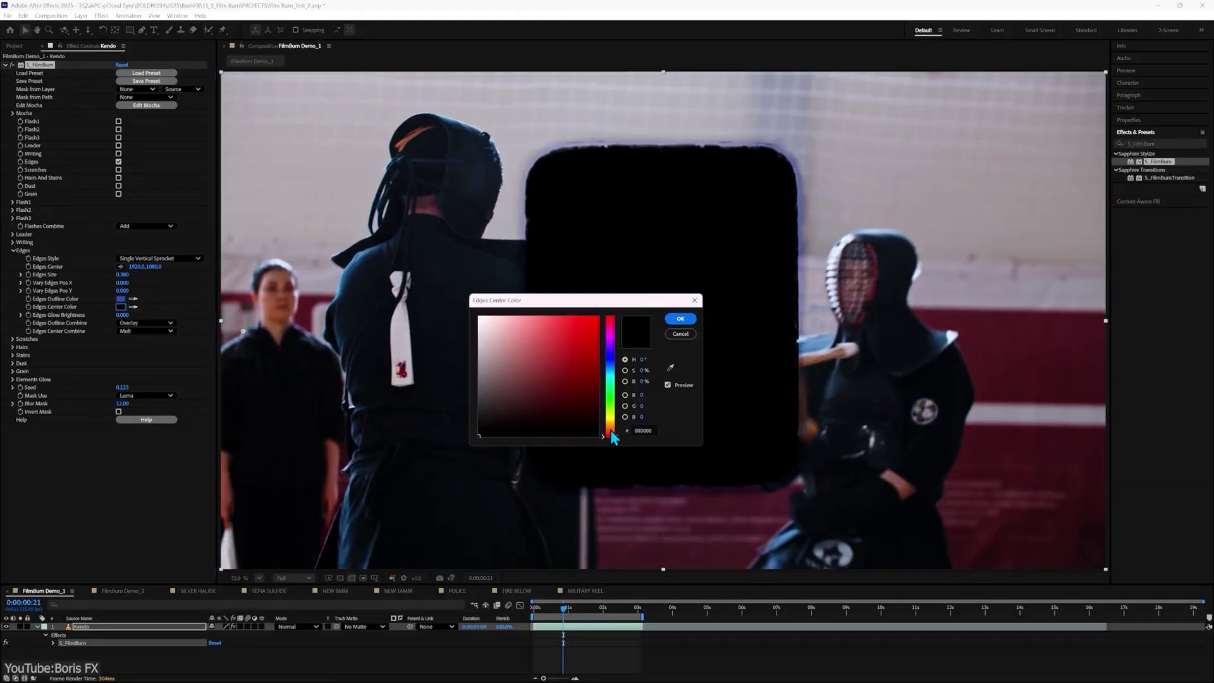
# Confirm the teal Edges Center Color, move Edges Center to the left edge, and play the kendo clip
pyautogui.press('Return')
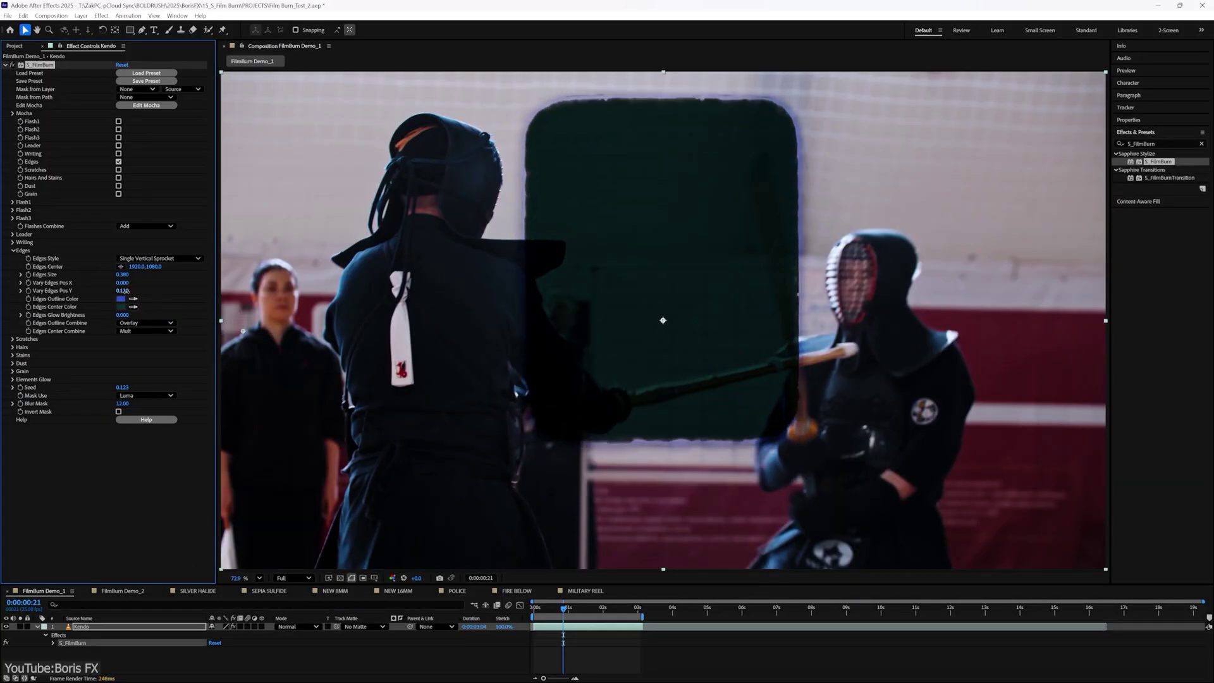
pyautogui.click(222, 320)
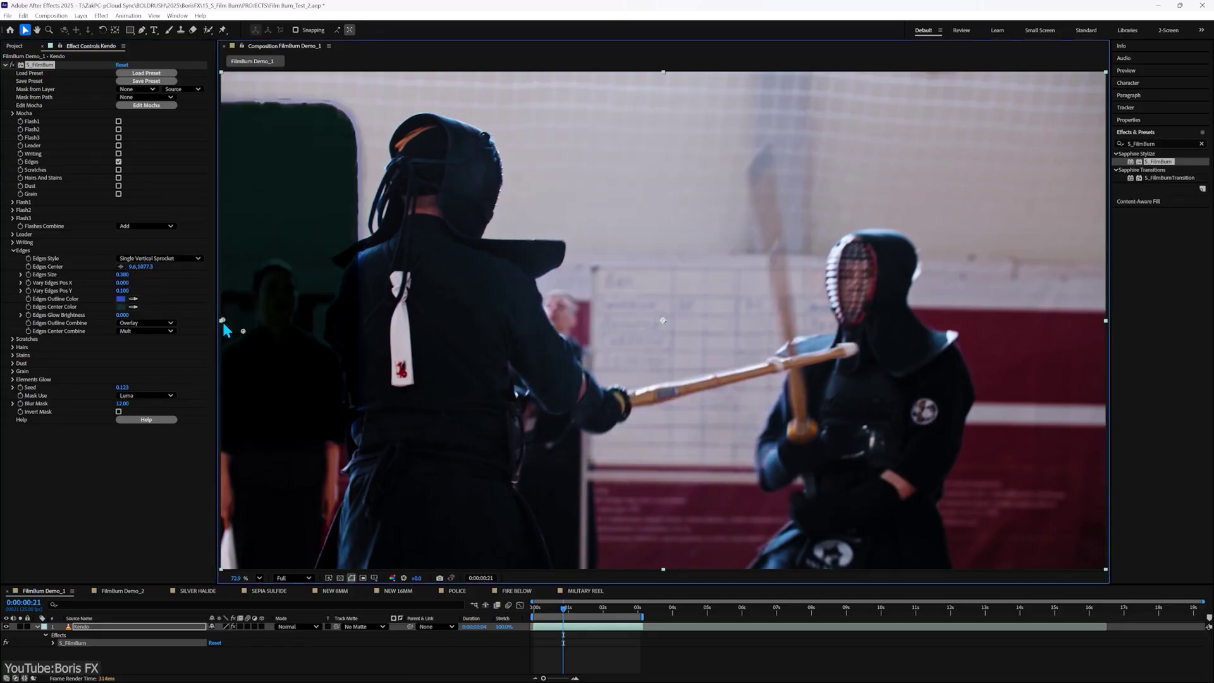
pyautogui.press('space')
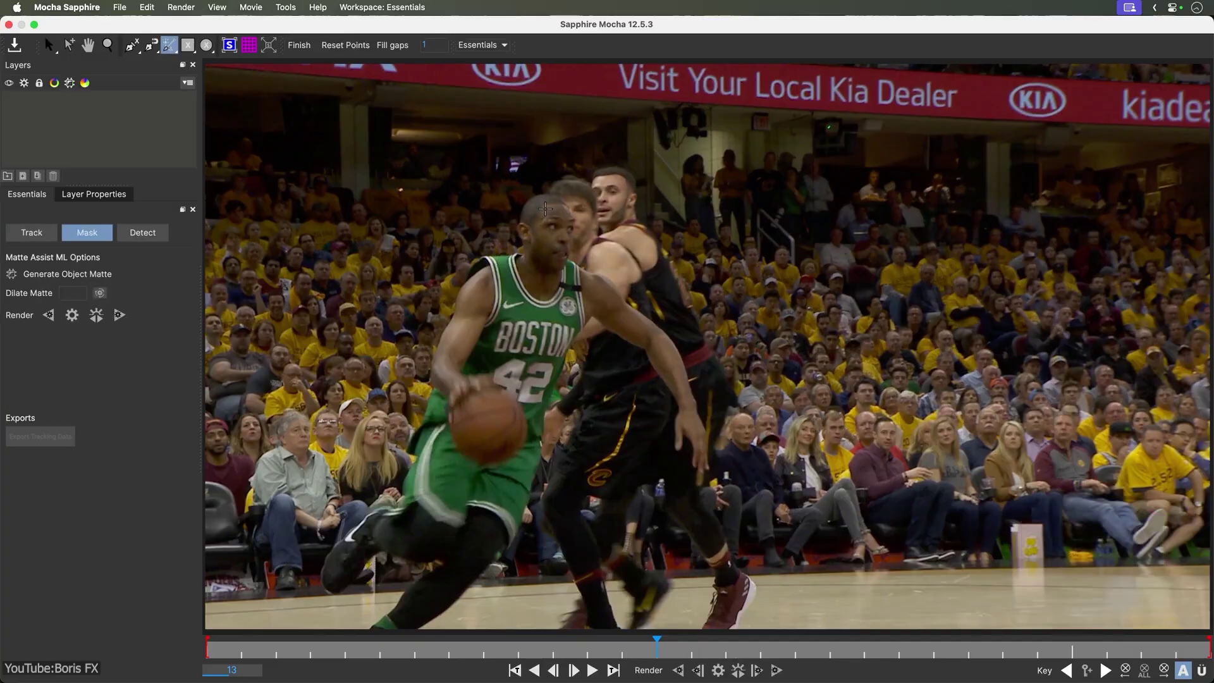
# Place Mask ML points on player 42's head and foot, then finish to create Layer 1
pyautogui.click(554, 208)
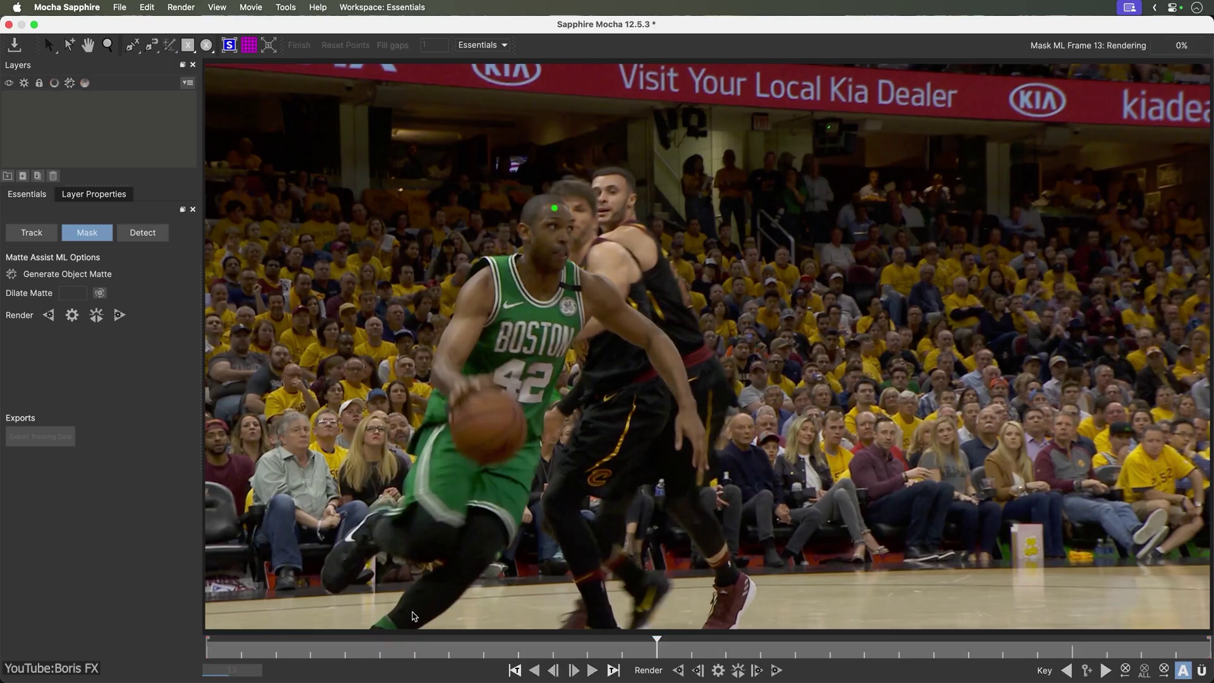
pyautogui.click(413, 614)
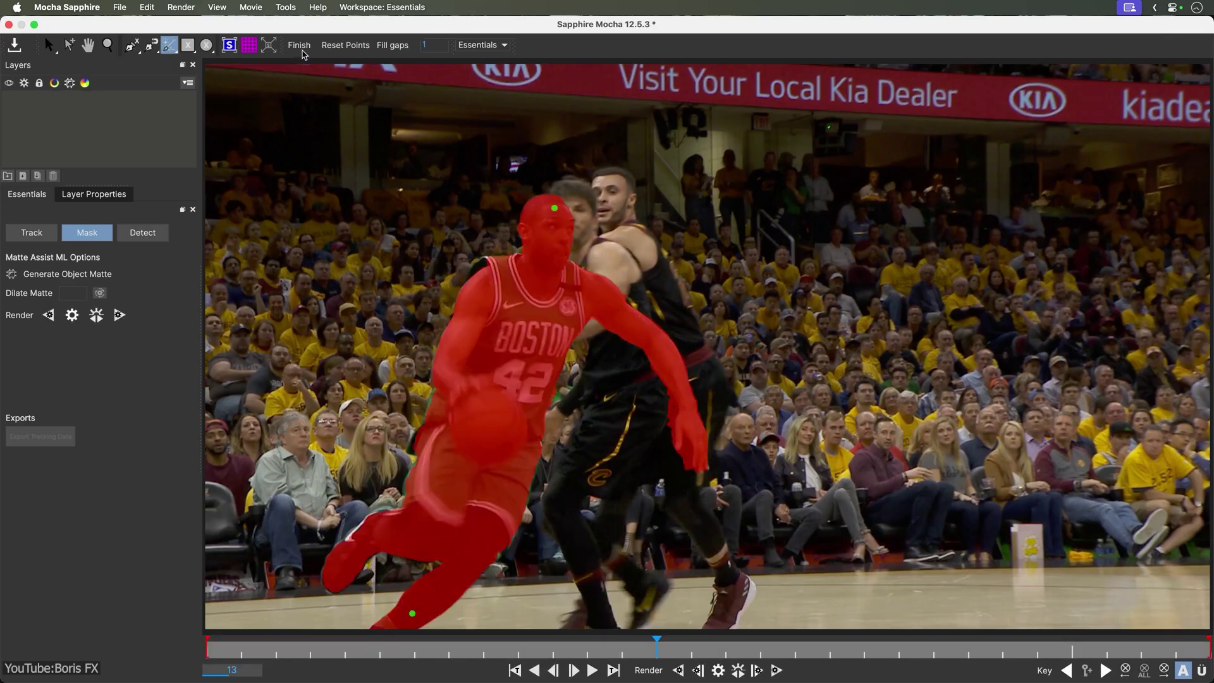
pyautogui.click(299, 45)
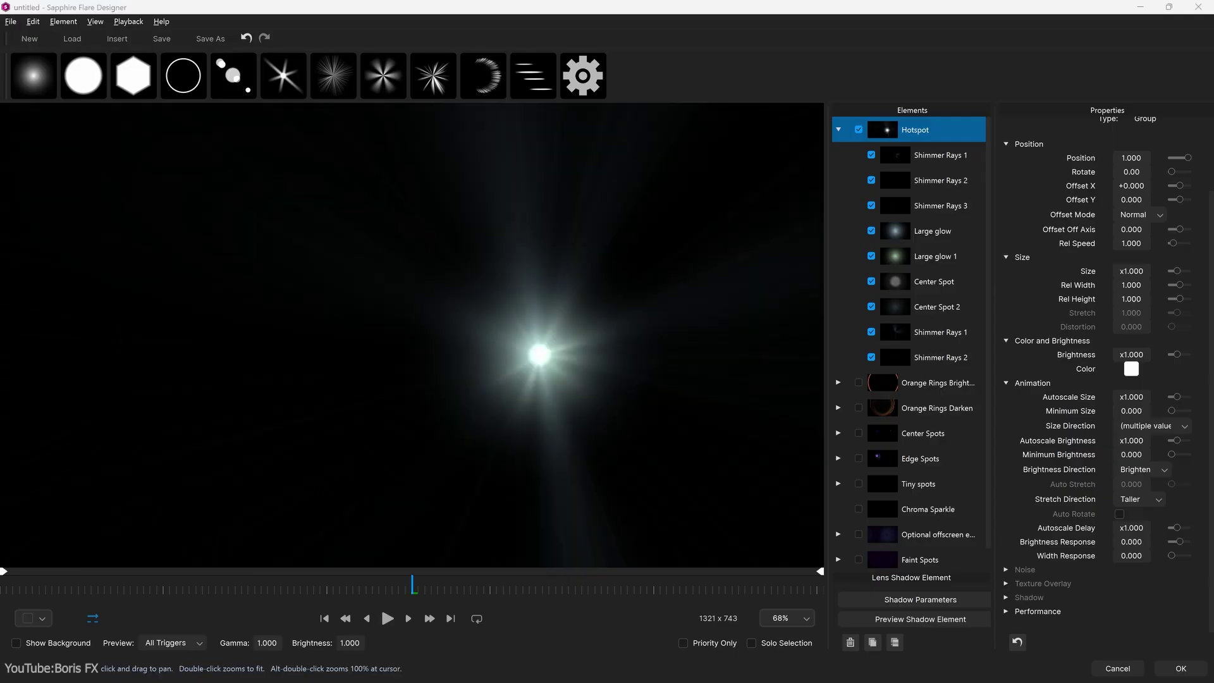
# Drag the hotspot flare rightward in the Flare Designer viewer
pyautogui.moveTo(632, 353); pyautogui.dragTo(821, 331)
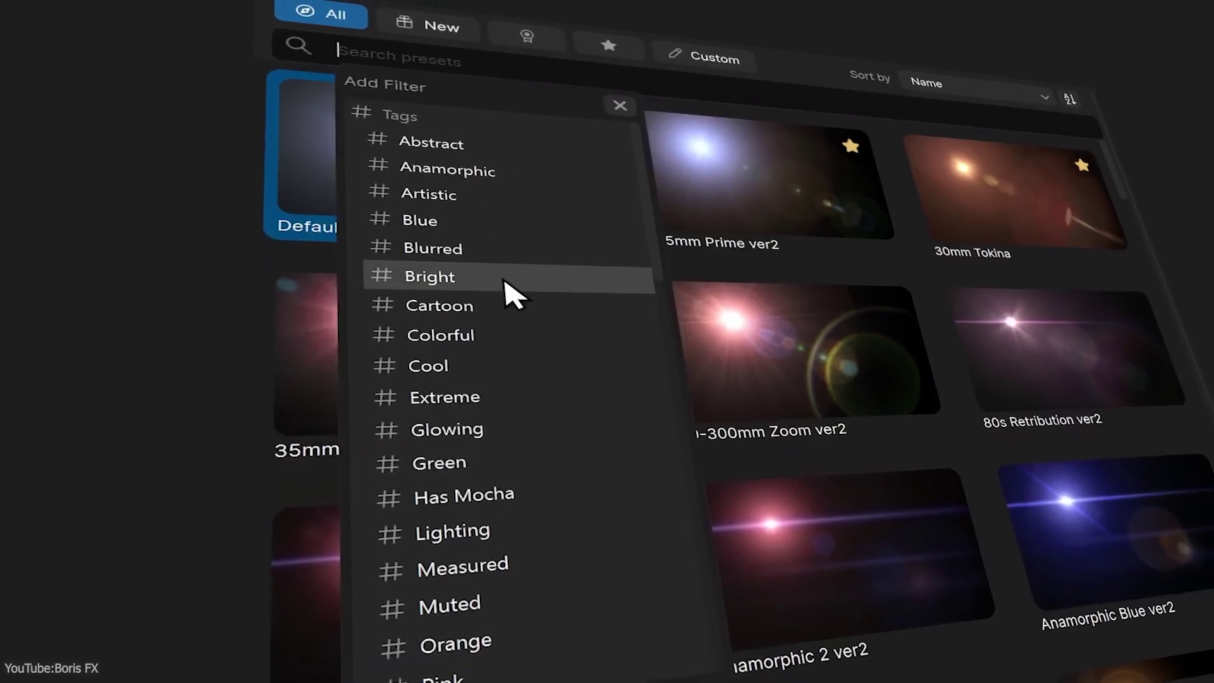
# Add the Anamorphic and v2025.5 tag filters to the lens flare preset list
pyautogui.click(468, 169)
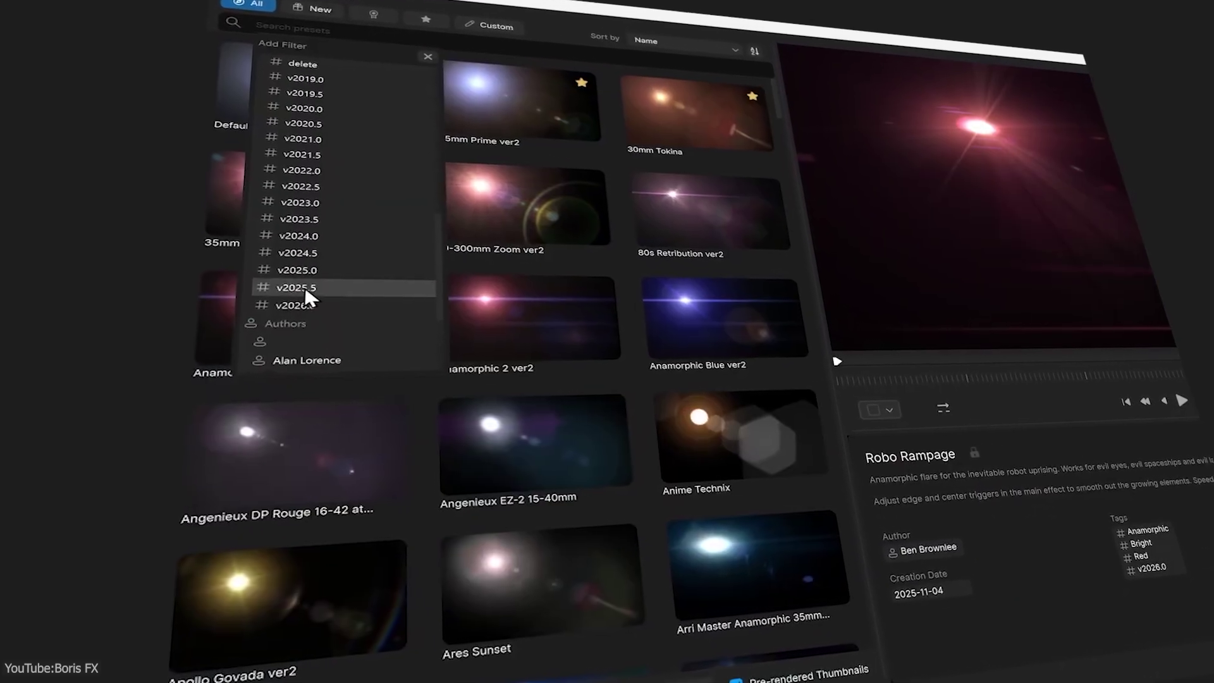
pyautogui.click(306, 295)
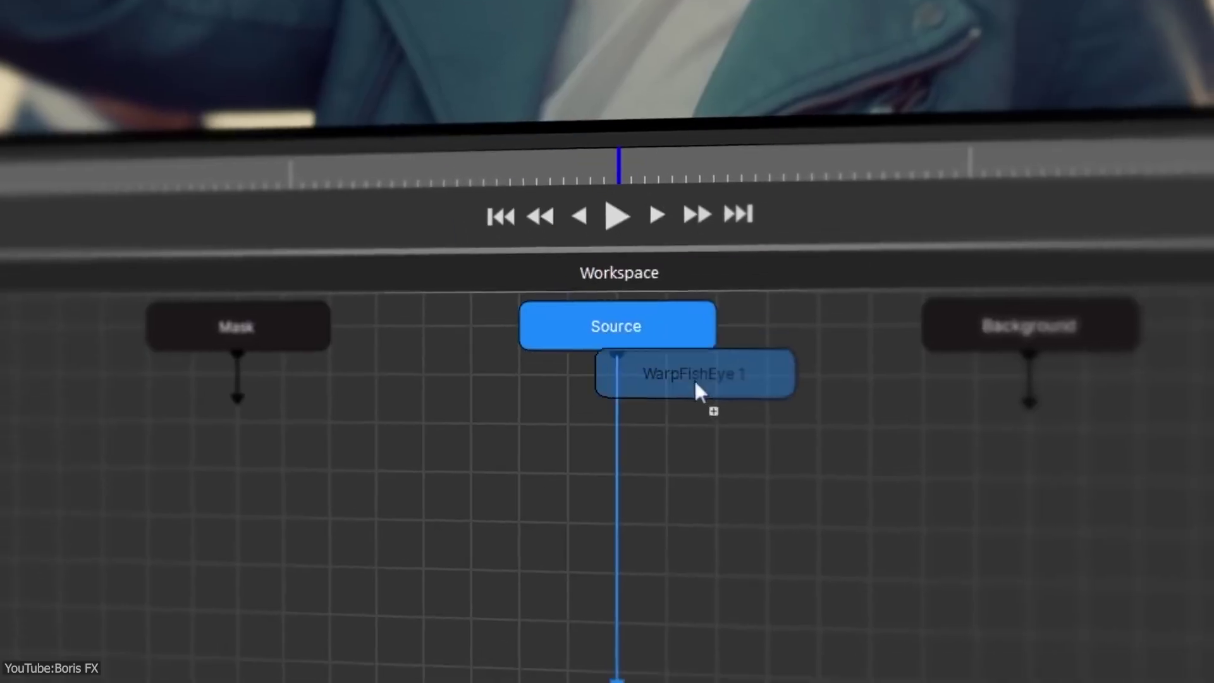
# Insert WarpFishEye 1 after Source and wire Layer 1 into ParallaxStrips 4 and Layer 2's second input
pyautogui.moveTo(698, 379); pyautogui.dragTo(677, 446)
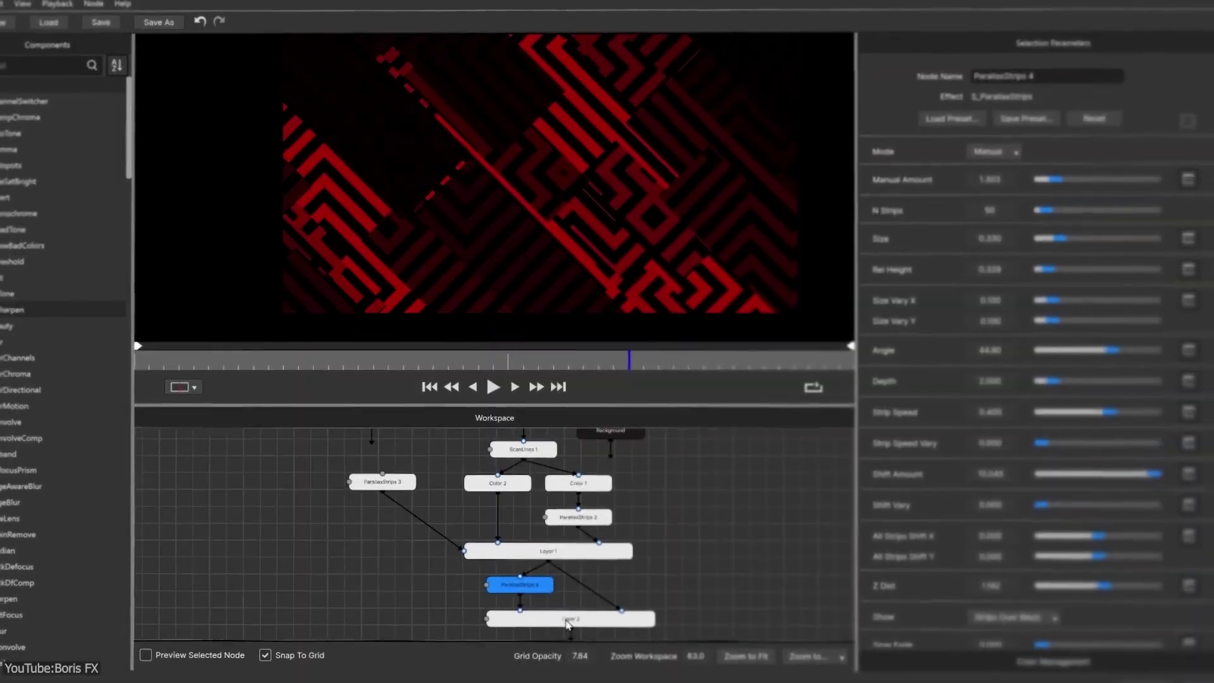
pyautogui.click(568, 620)
pyautogui.click(549, 554)
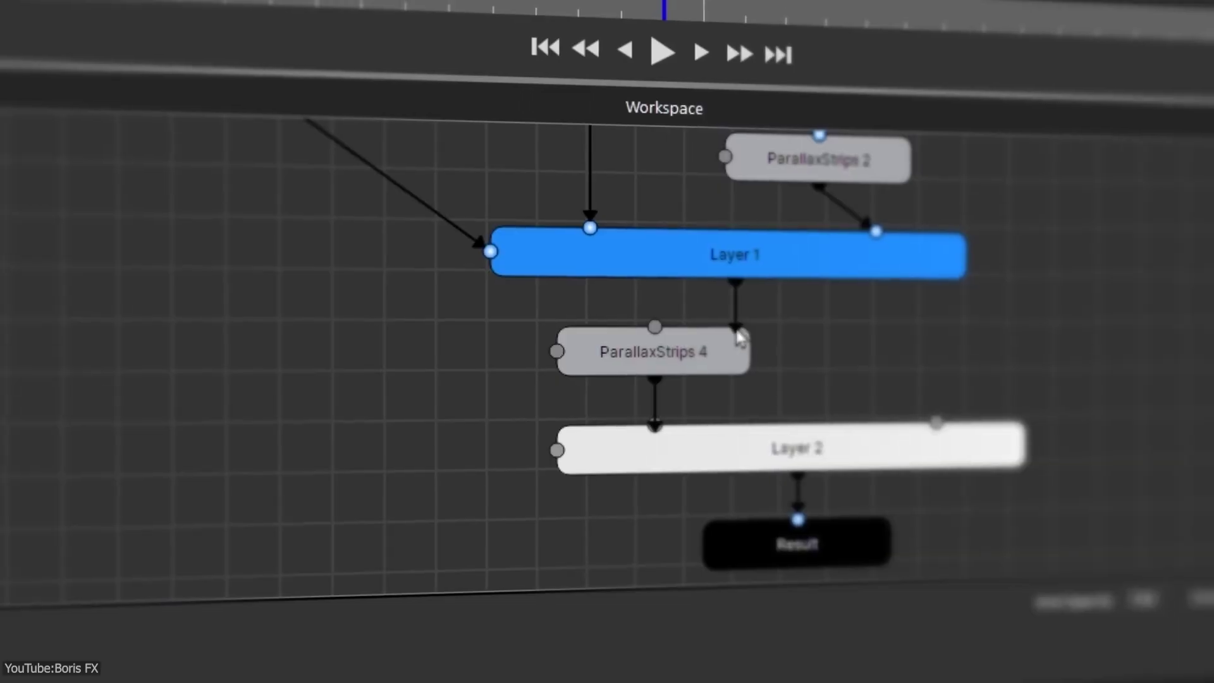
pyautogui.moveTo(741, 339); pyautogui.dragTo(653, 326)
pyautogui.moveTo(735, 281); pyautogui.dragTo(844, 356)
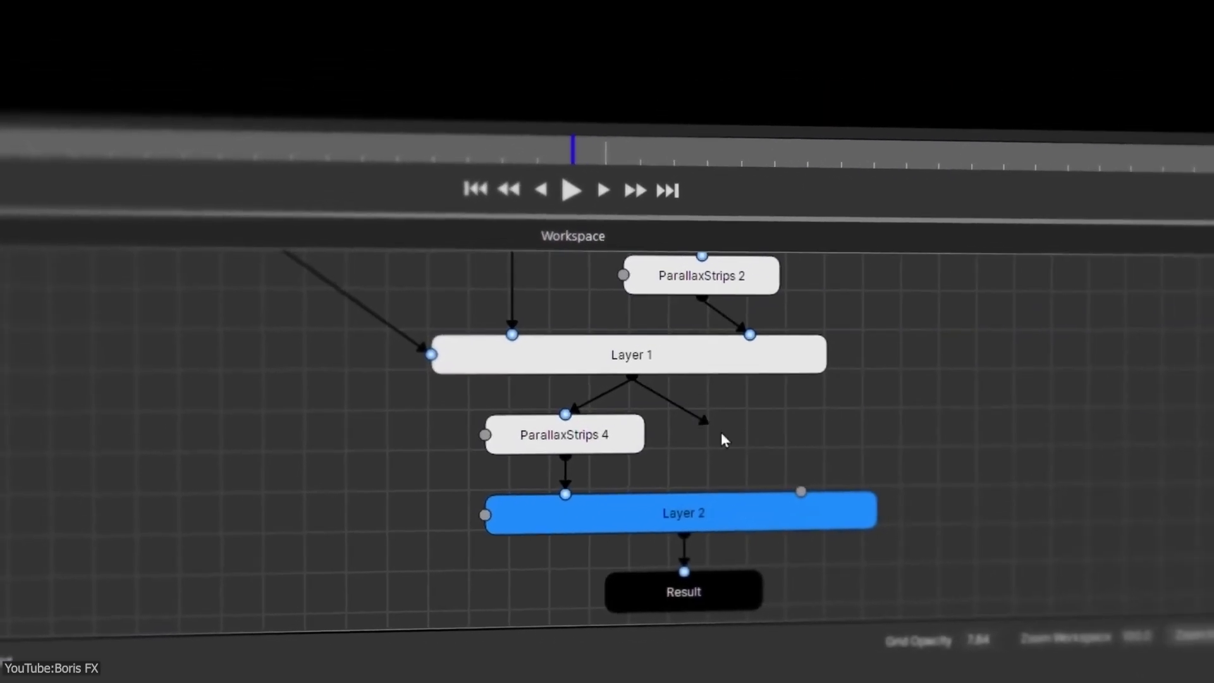
pyautogui.moveTo(724, 440); pyautogui.dragTo(801, 491)
# Give Depth a Triangle curve with an earlier peak, and expose Color 1's colour as a host parameter
pyautogui.click(496, 249)
pyautogui.click(503, 298)
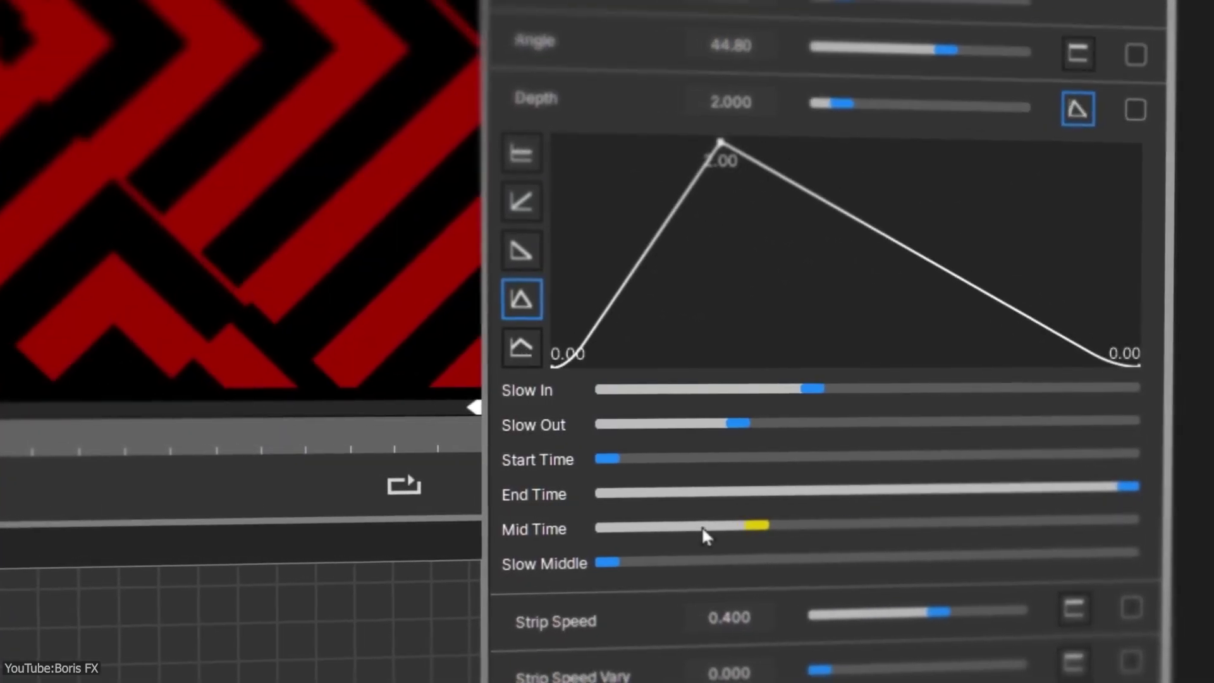
pyautogui.click(701, 526)
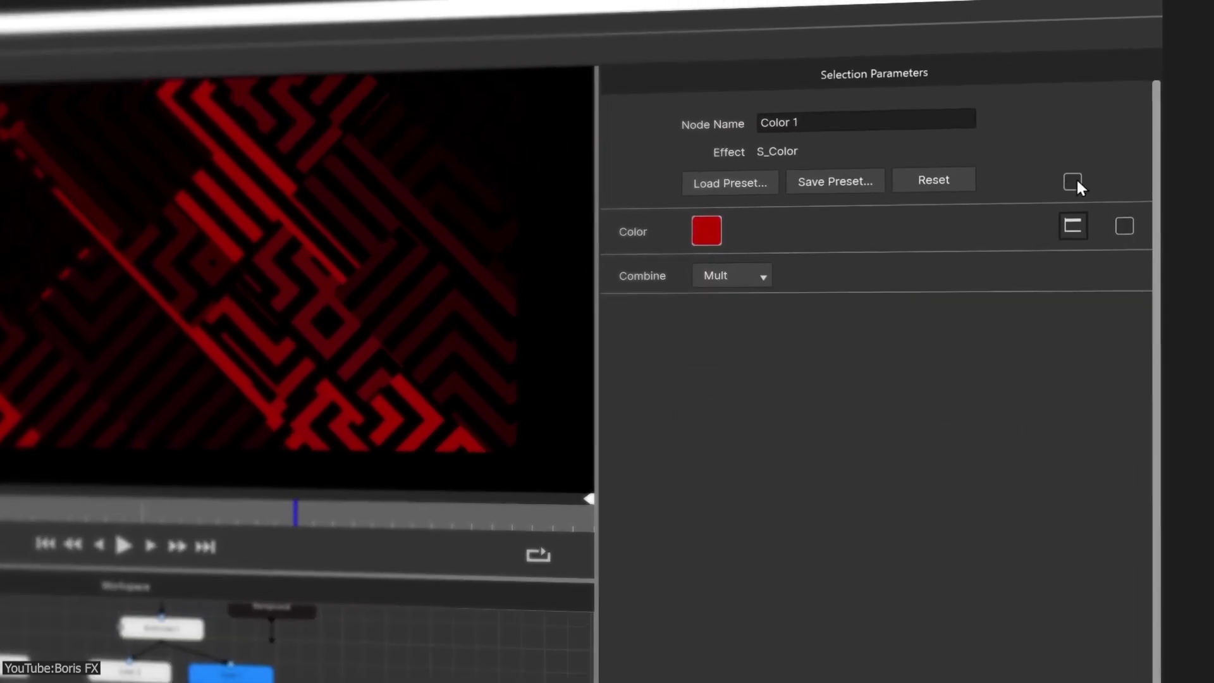
pyautogui.click(1125, 236)
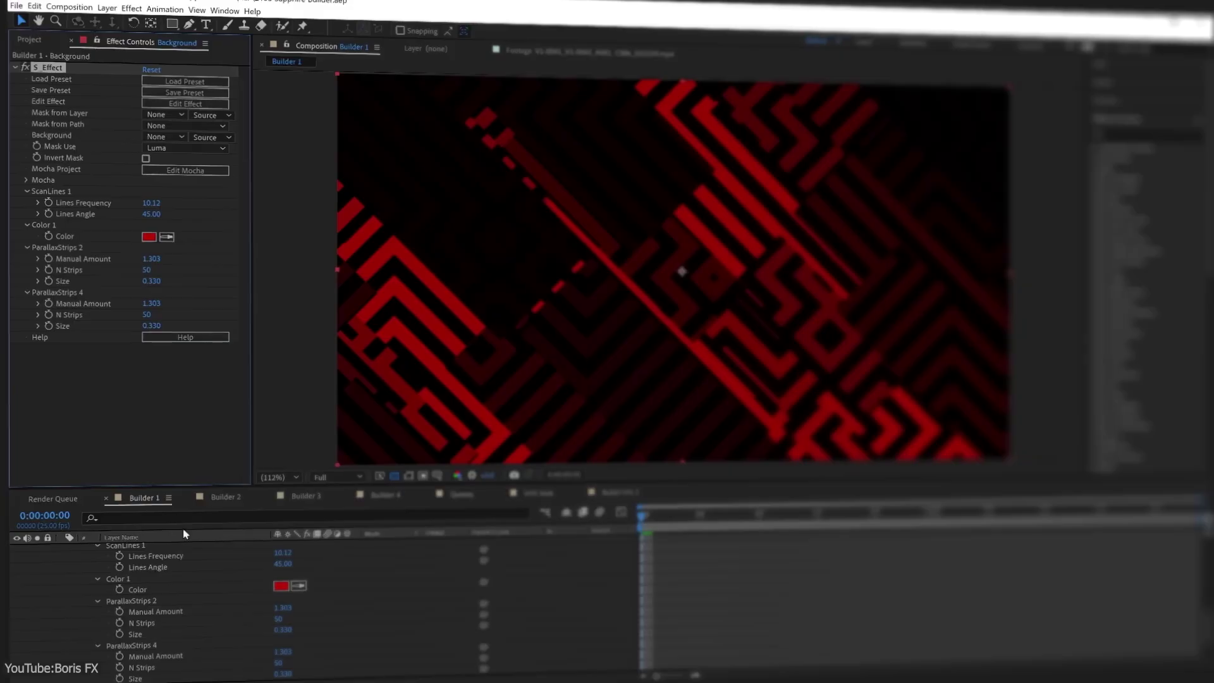
pyautogui.click(149, 237)
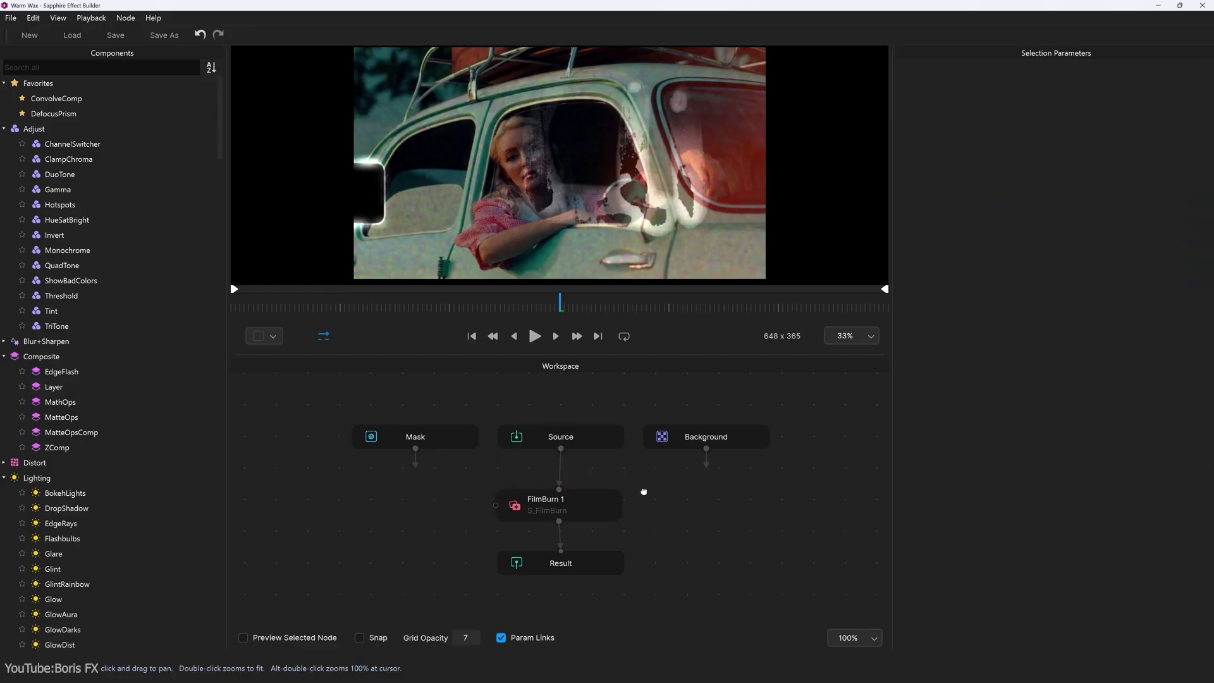
# Search components for 'du' in the Workspace and add a DuoTone node after Source
pyautogui.moveTo(643, 491); pyautogui.dragTo(644, 515)
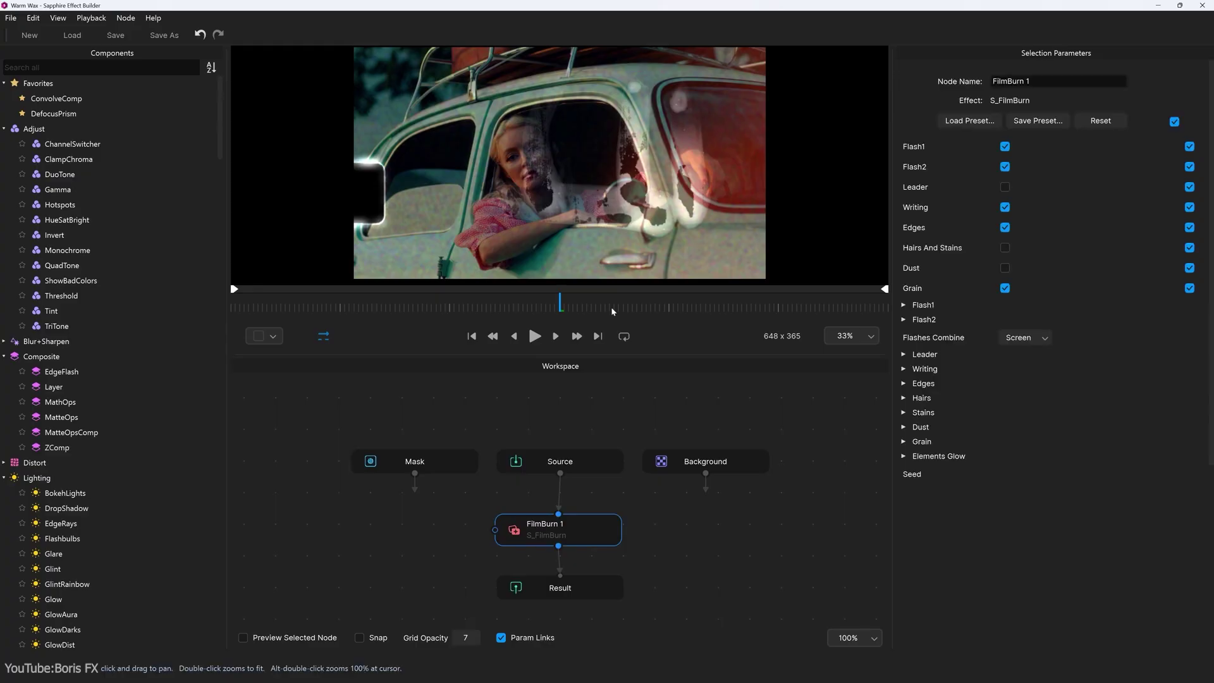
pyautogui.rightClick(592, 428)
pyautogui.write('du')
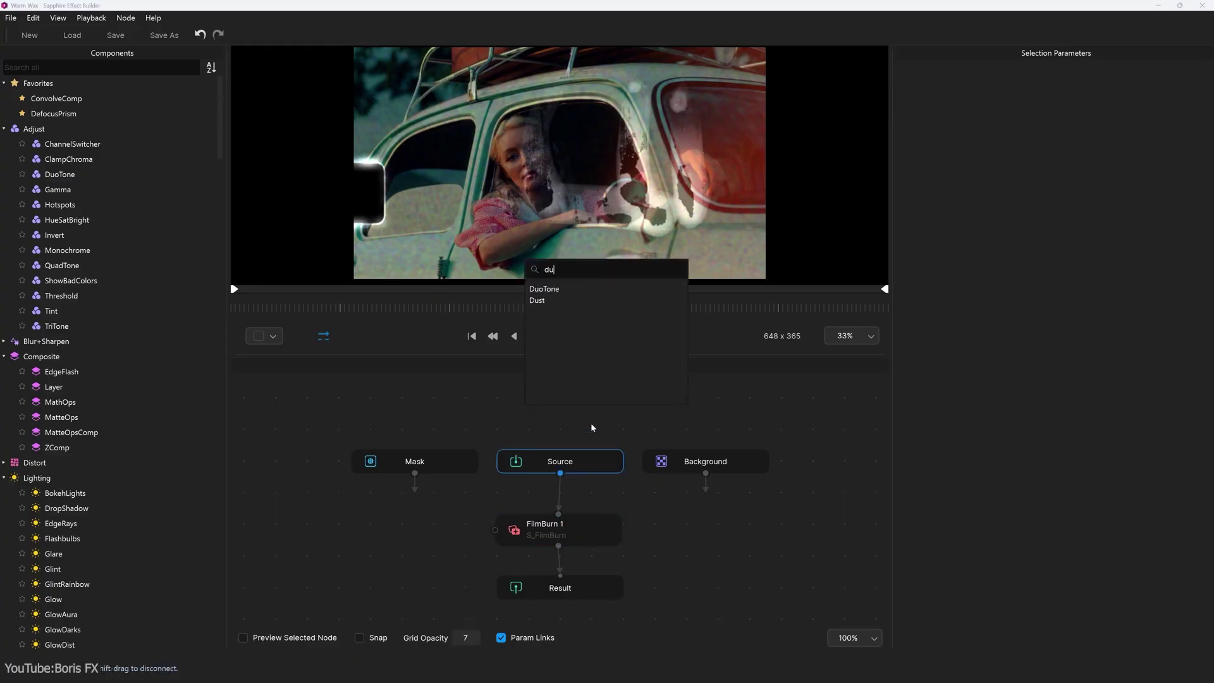
pyautogui.click(559, 289)
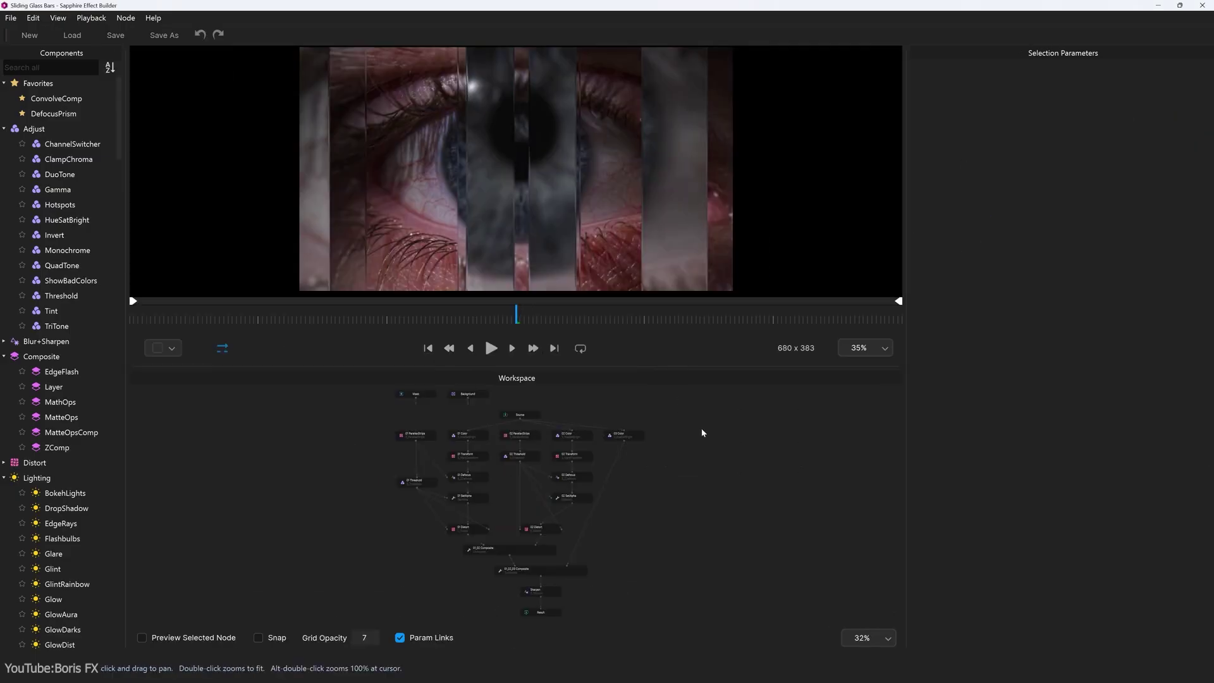
# Switch to the viewer-left, workspace-right layout and widen the node Workspace
pyautogui.click(58, 18)
pyautogui.click(70, 38)
pyautogui.scroll(5, 694, 327)
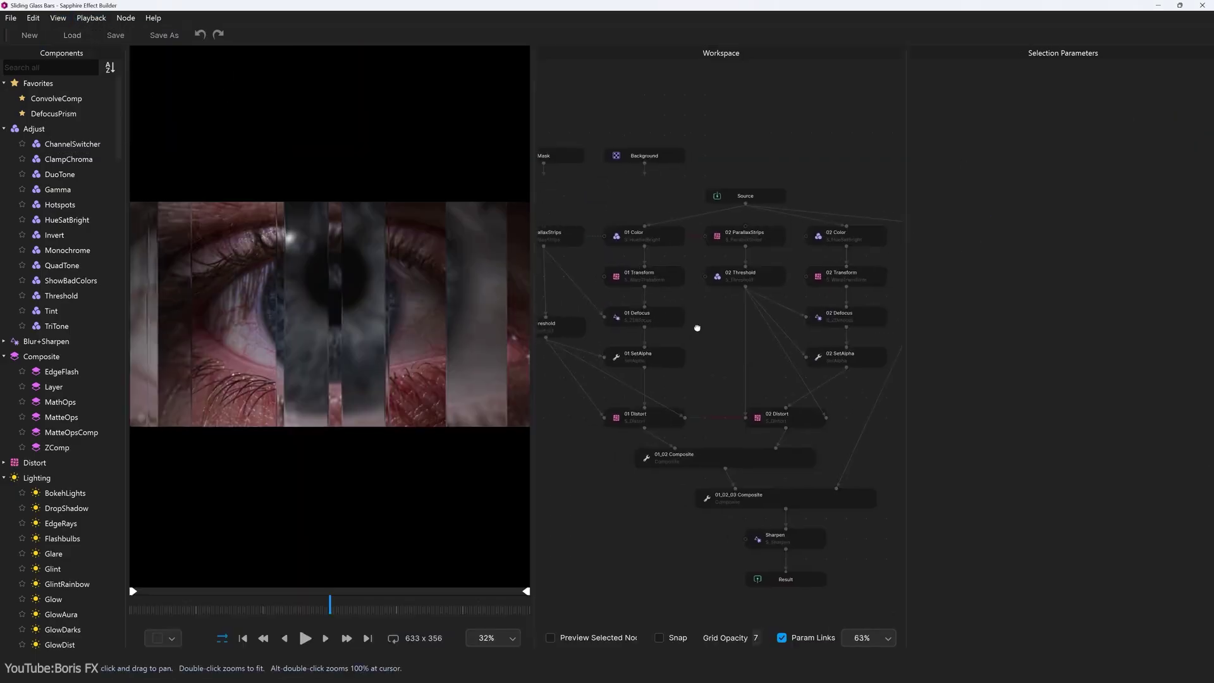
pyautogui.moveTo(906, 310); pyautogui.dragTo(1115, 308)
pyautogui.scroll(-2, 778, 312)
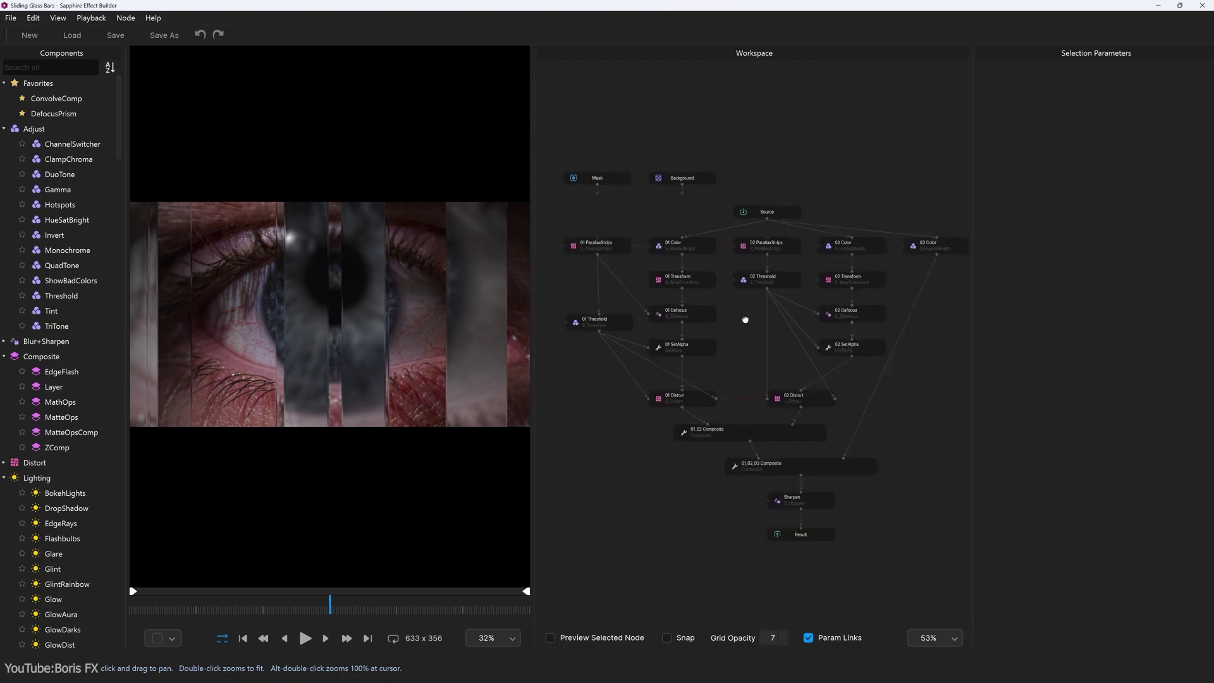
# Enable Preview Selected Node and step through Source, Color, Transform, Defocus, SetAlpha, ParallaxStrips, Distort and Composite
pyautogui.click(764, 210)
pyautogui.click(556, 638)
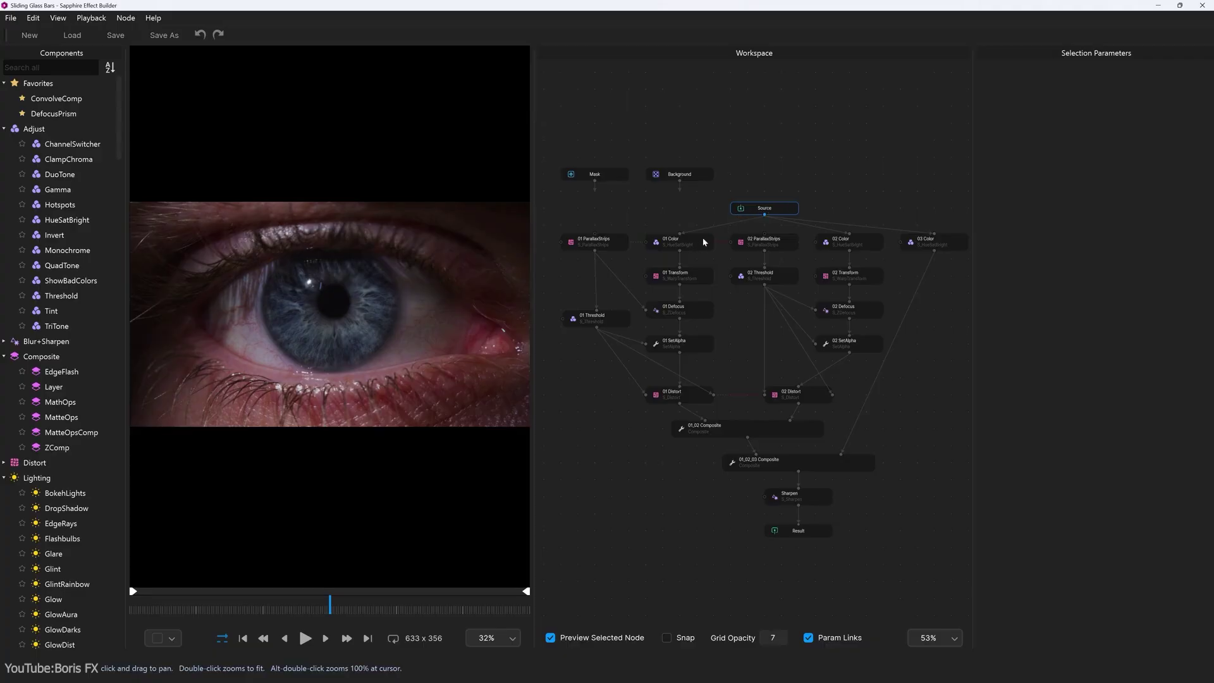
pyautogui.click(692, 246)
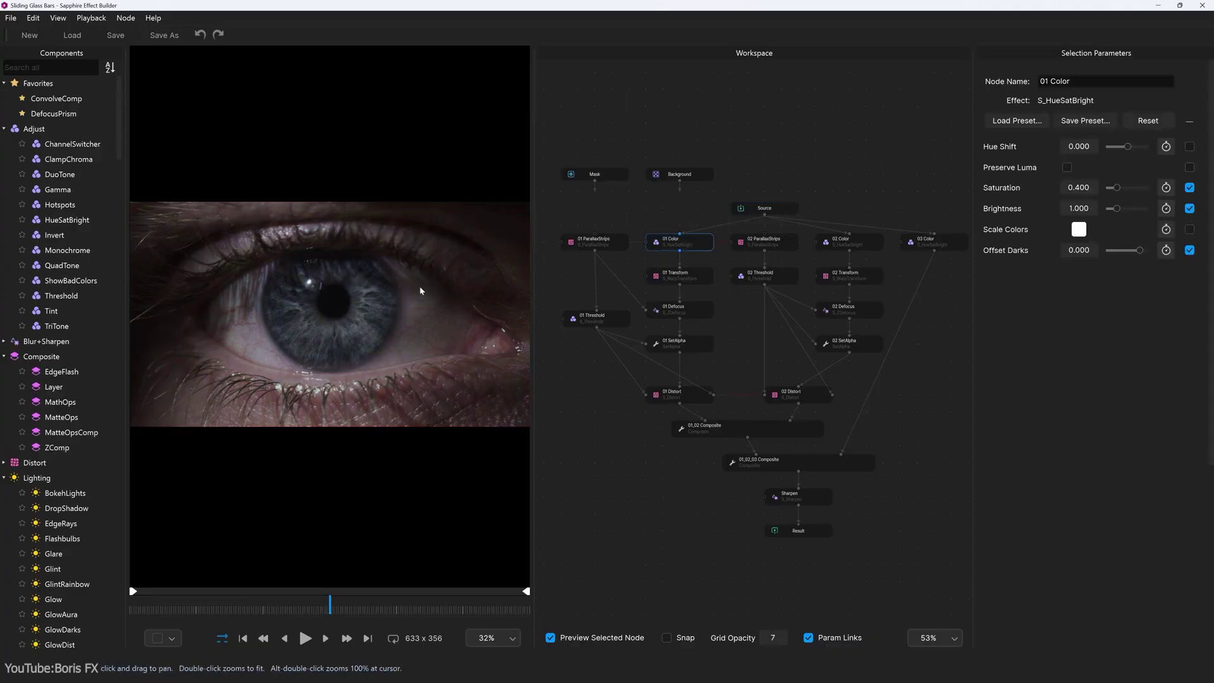
pyautogui.click(691, 277)
pyautogui.click(698, 311)
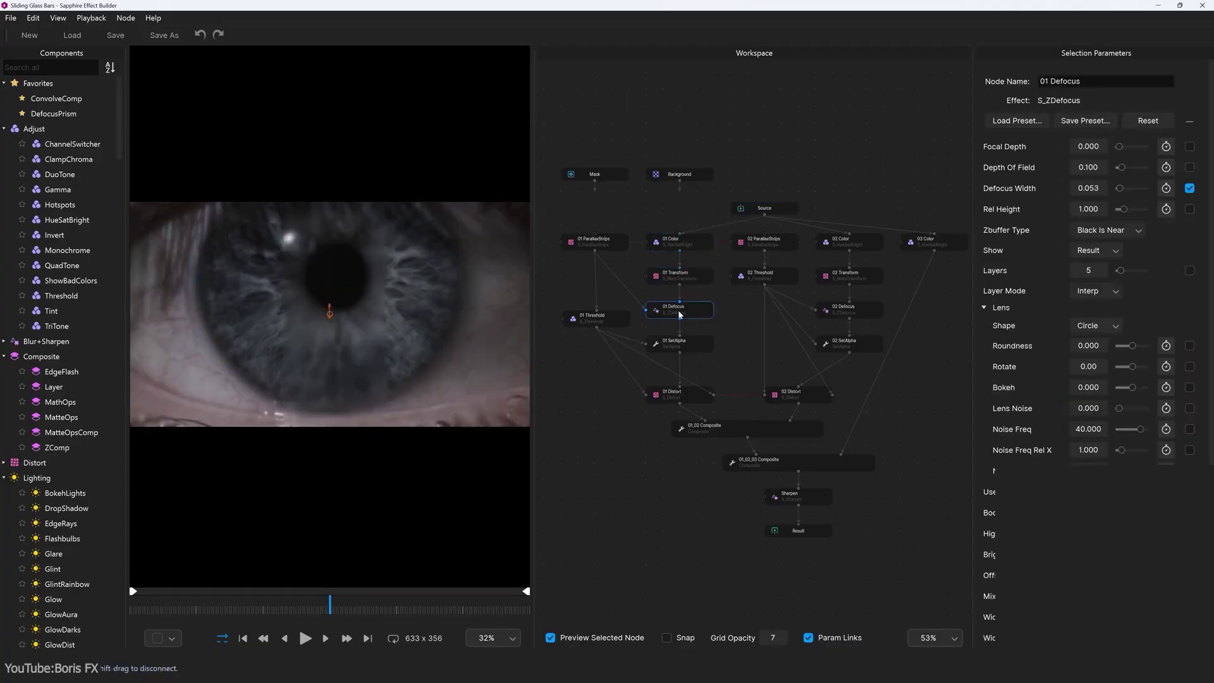
pyautogui.click(698, 346)
pyautogui.click(595, 241)
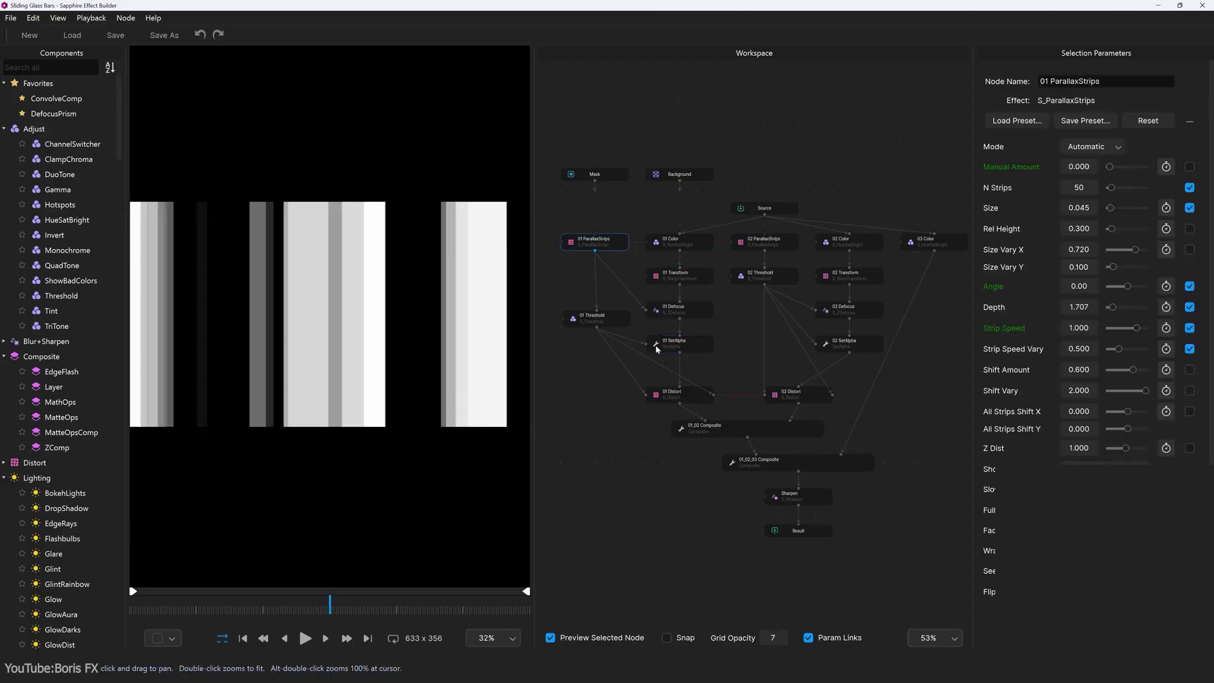
pyautogui.click(685, 398)
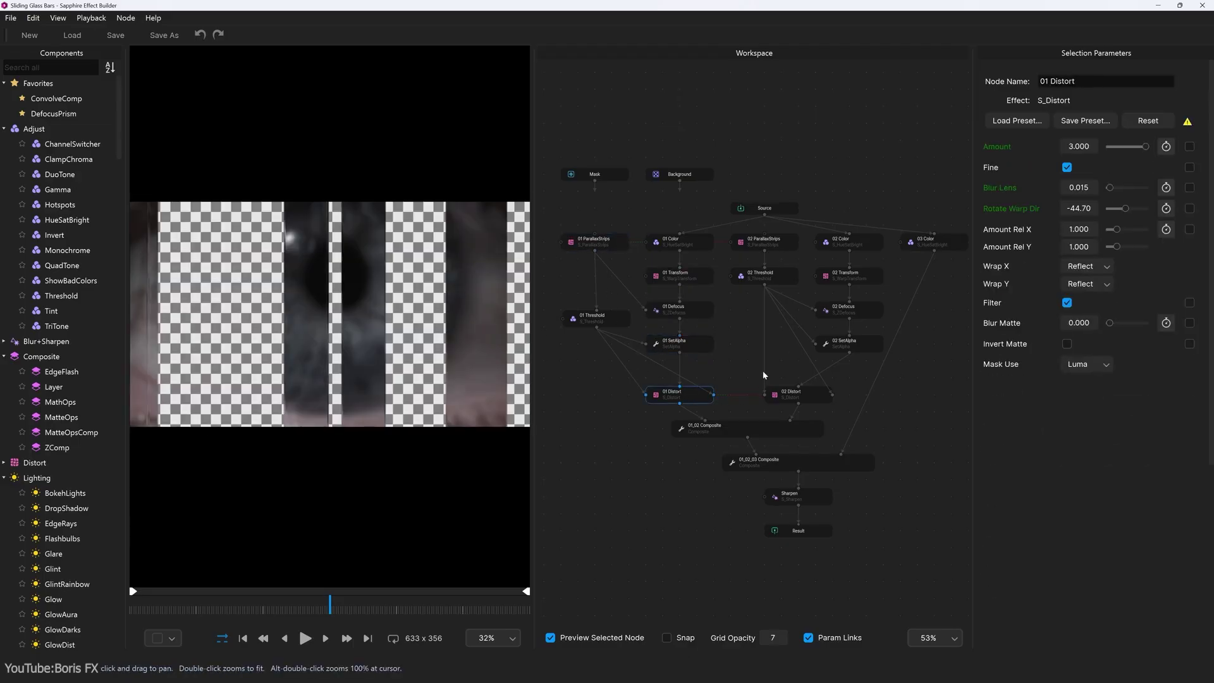
pyautogui.click(753, 431)
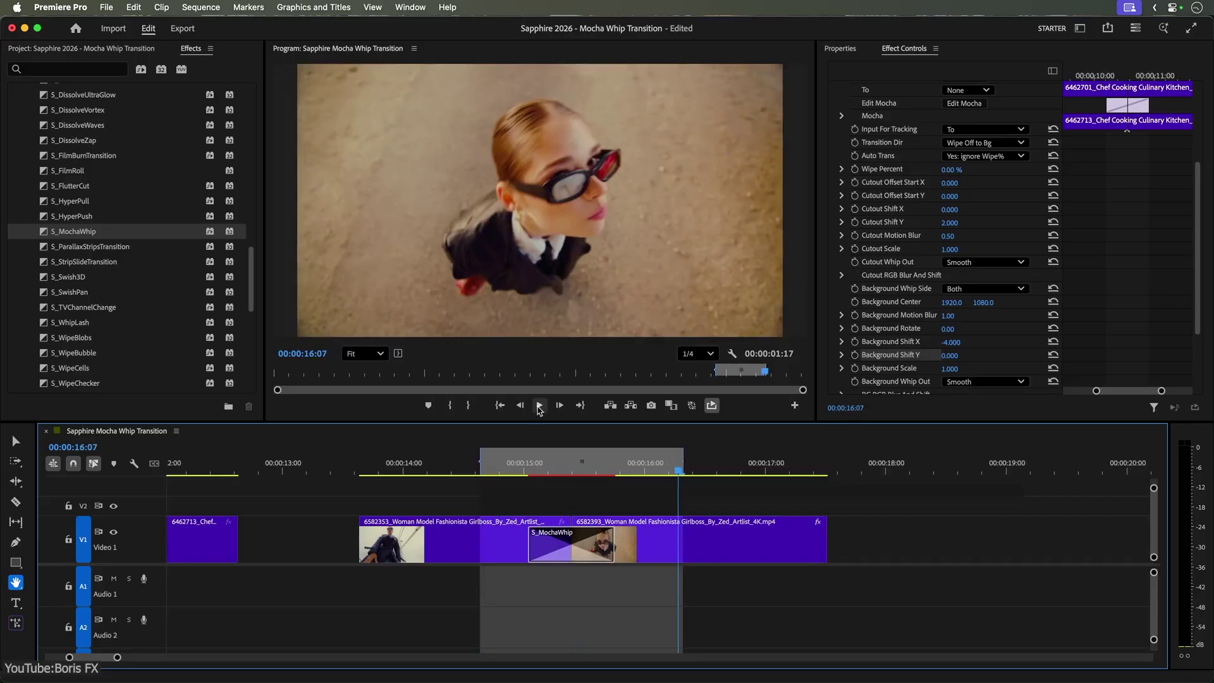
# Play the sequence in the Program Monitor to watch the S_MochaWhip transition
pyautogui.click(539, 406)
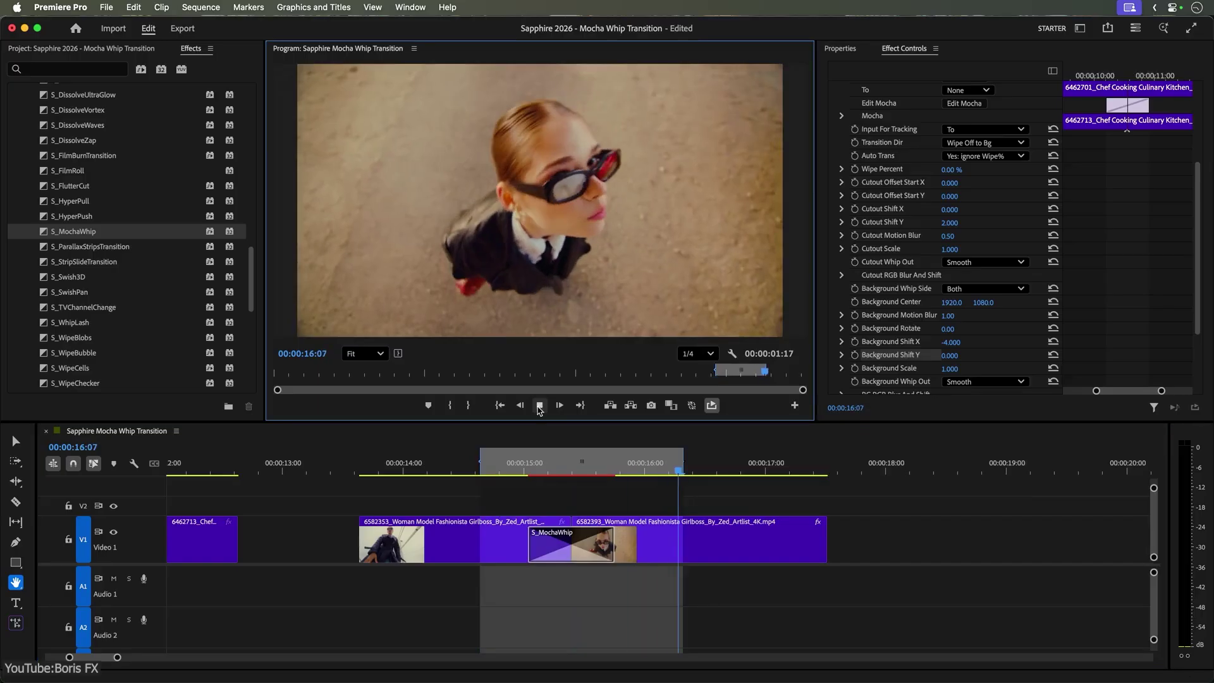